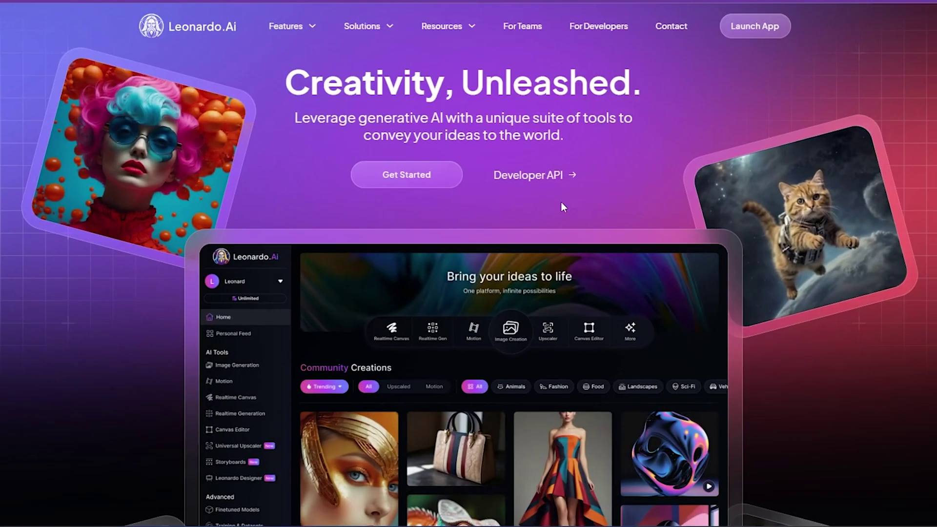
scroll(539, 349, down, 2)
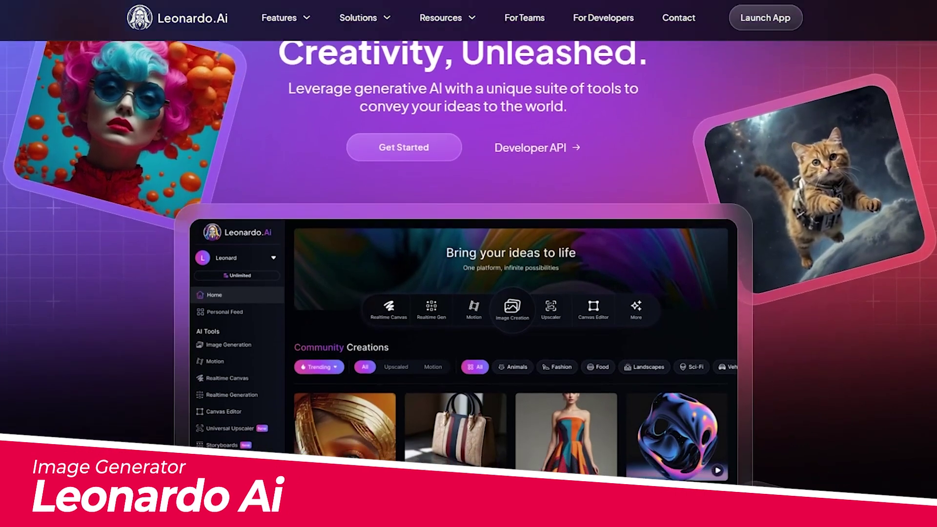
scroll(468, 264, down, 5)
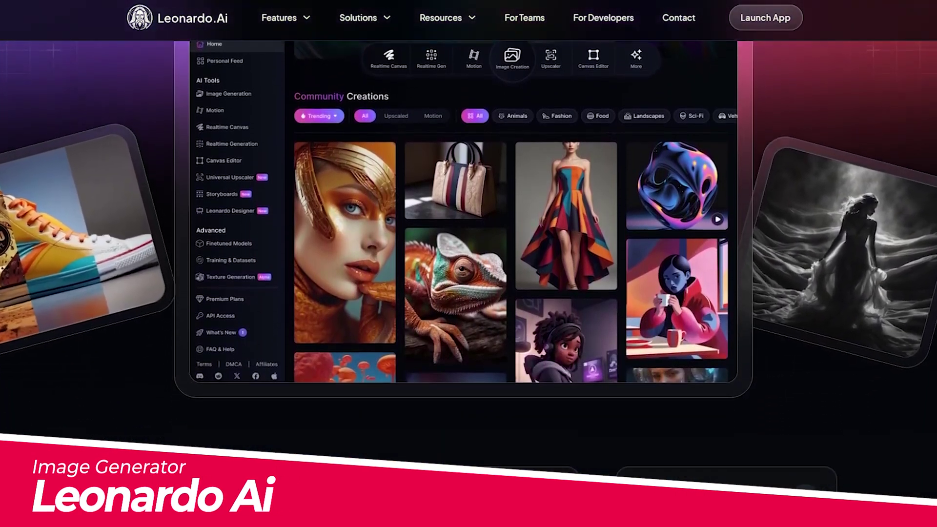
scroll(468, 263, down, 10)
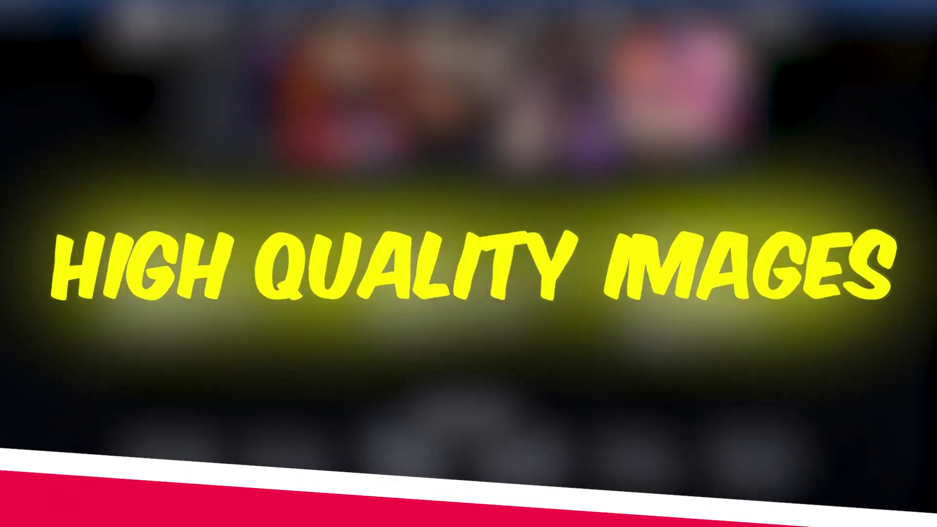
scroll(469, 263, down, 10)
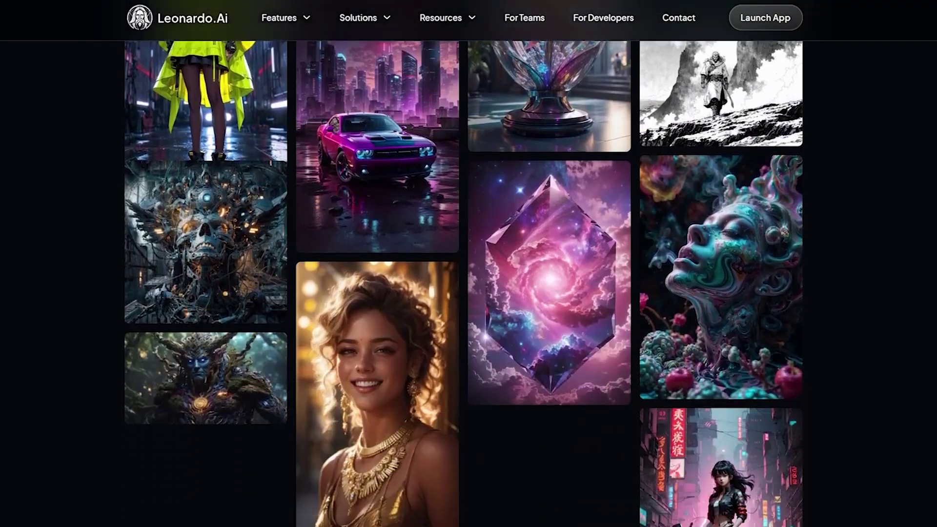
scroll(468, 263, down, 8)
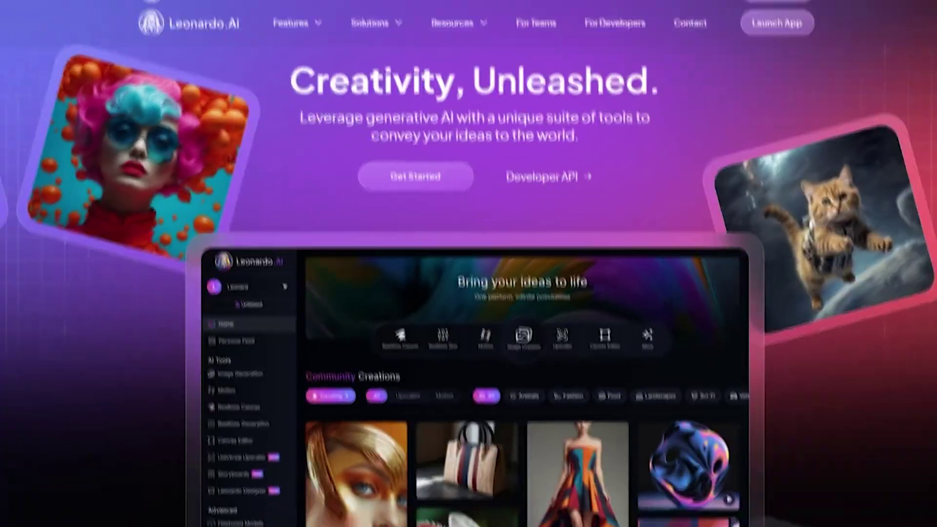
scroll(468, 264, down, 8)
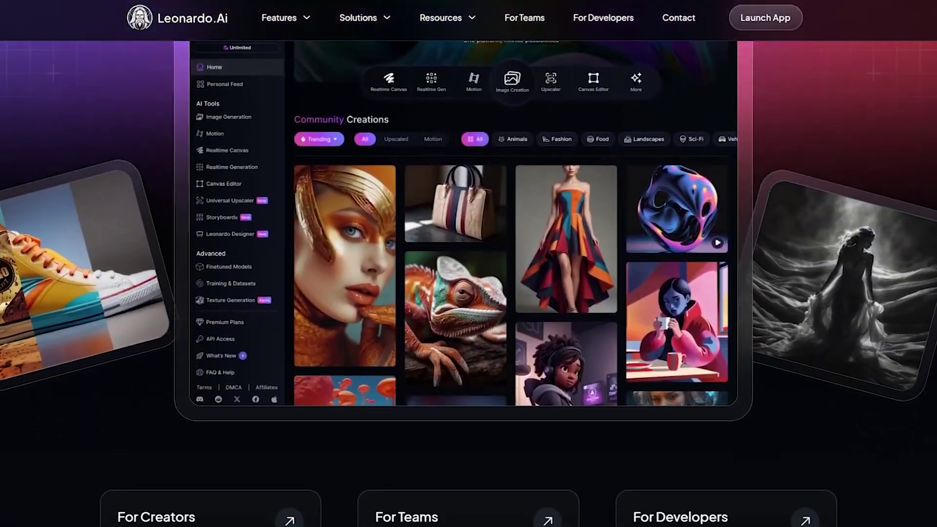
scroll(468, 263, down, 3)
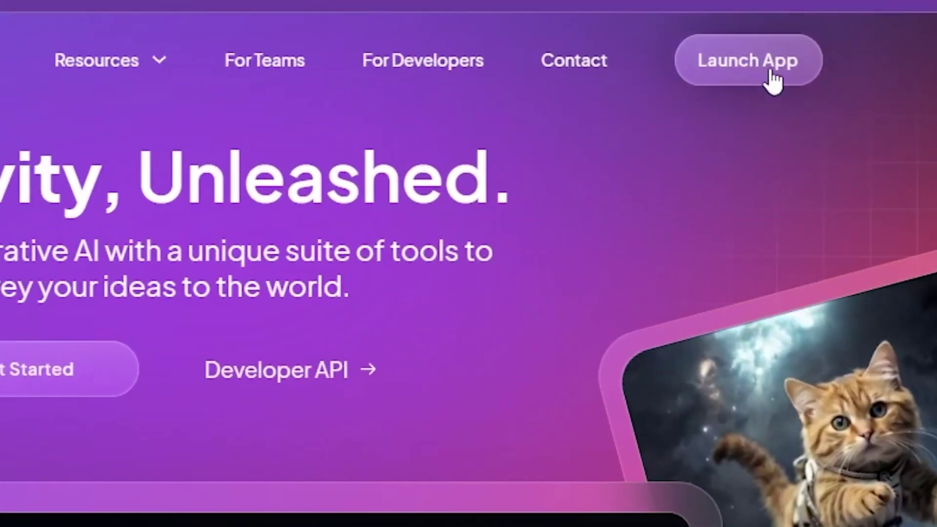
click(742, 71)
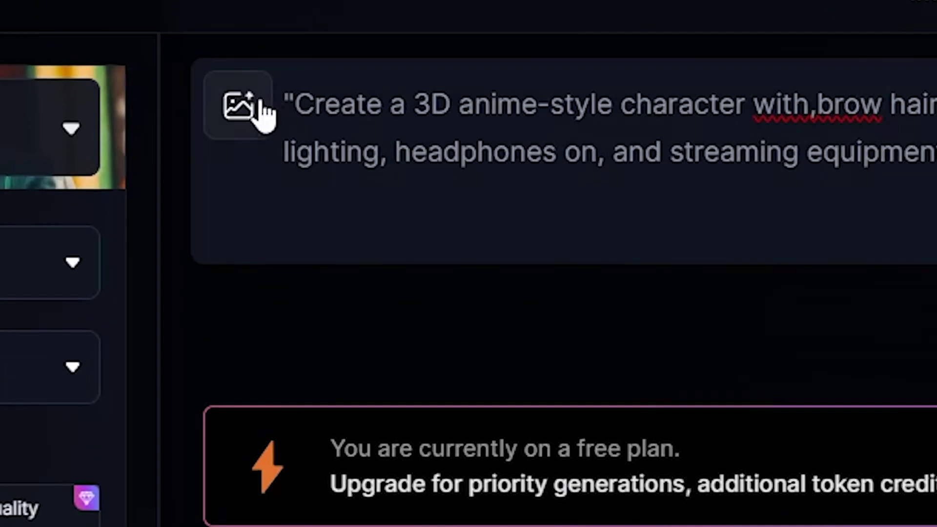
Open the Image Guidance panel from the prompt box.
click(205, 69)
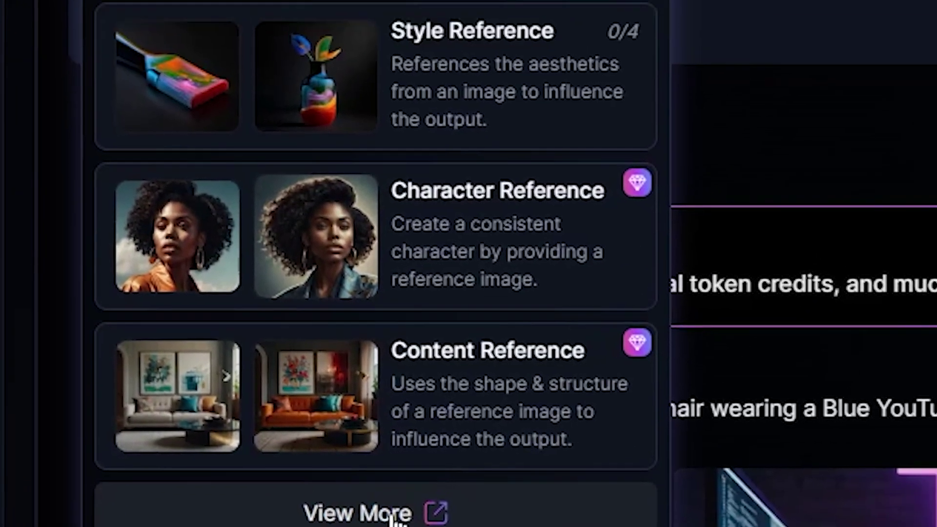
Pick an image guidance type from the full View More list and confirm it.
click(462, 429)
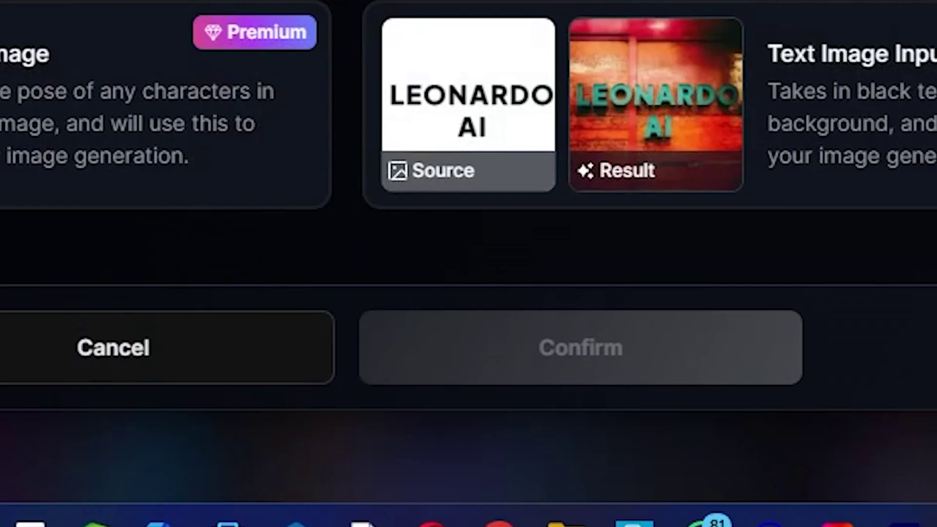
click(508, 158)
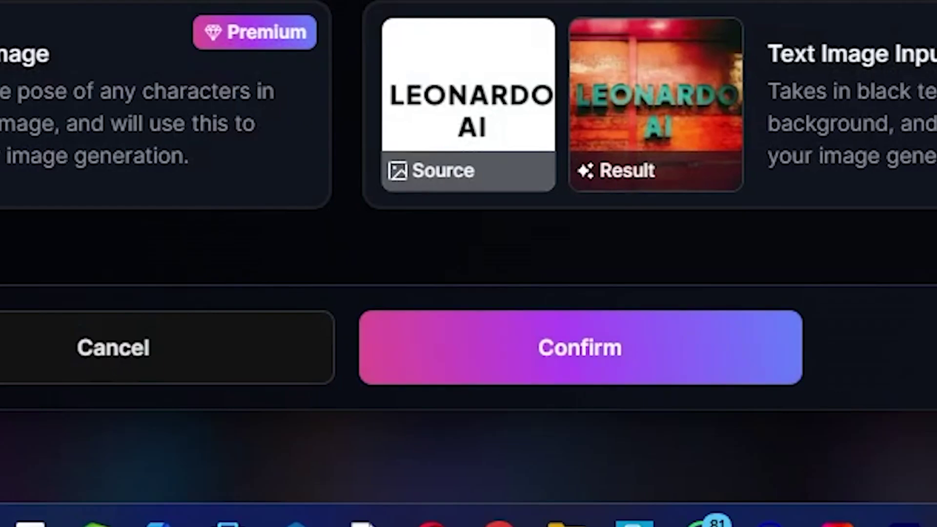
click(611, 376)
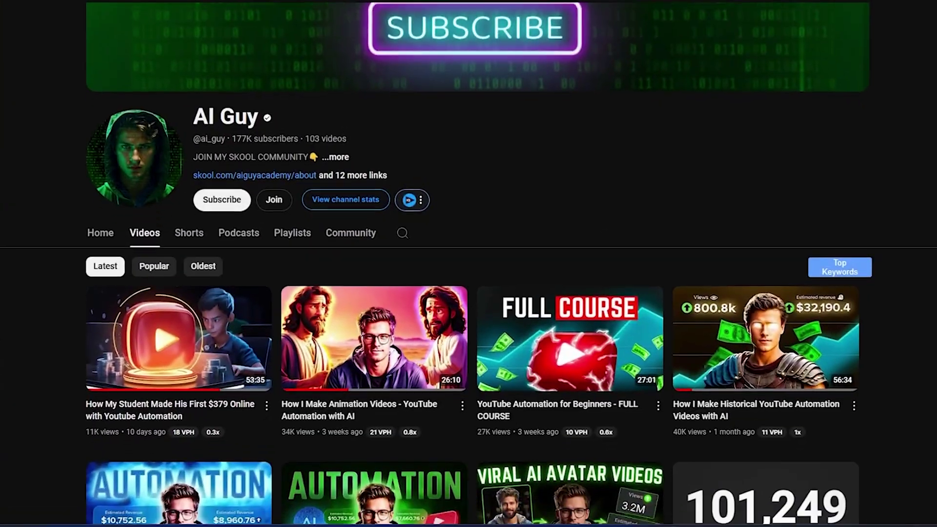
Highlight the topview.ai Start Here link in the description and open the Topview site.
scroll(468, 263, down, 7)
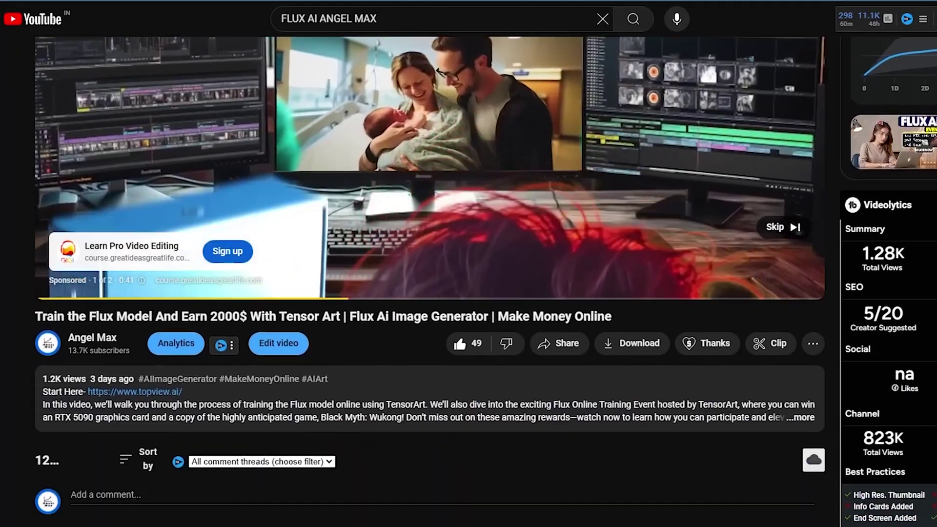
scroll(430, 264, down, 8)
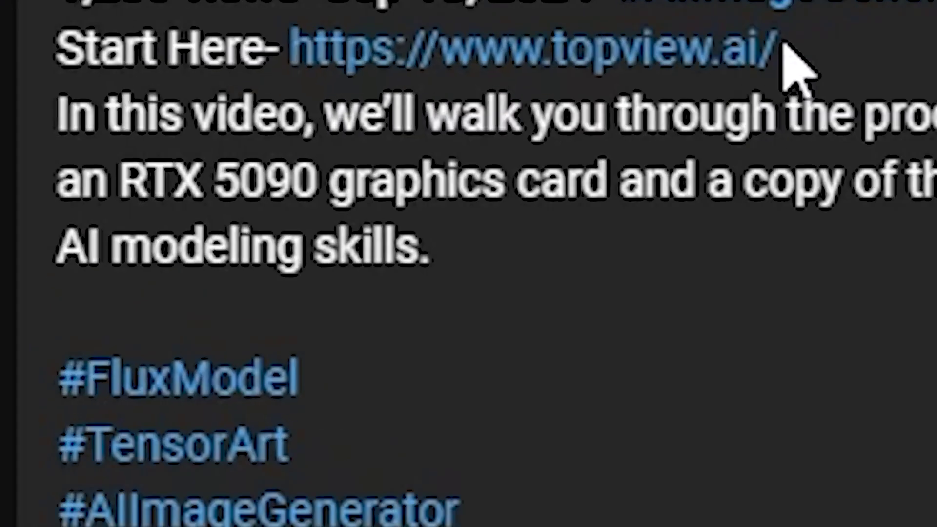
drag(186, 141, 93, 142)
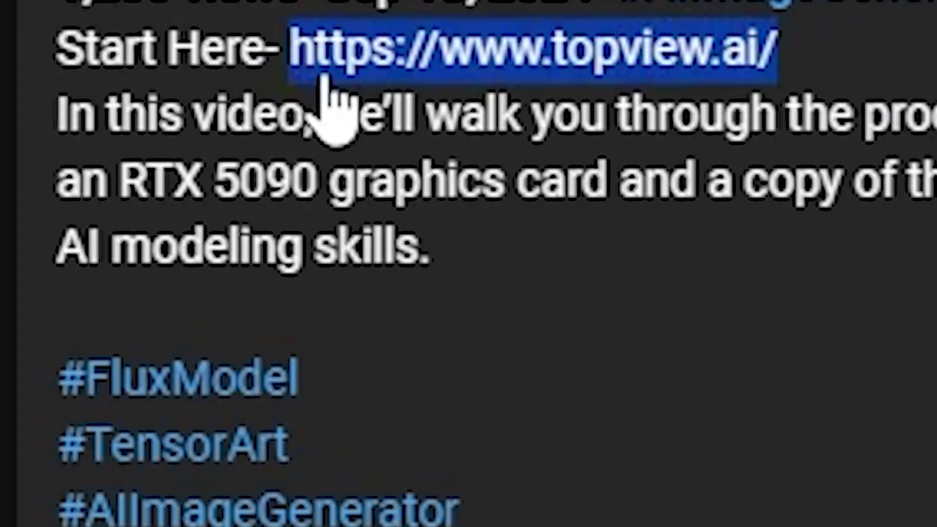
click(588, 69)
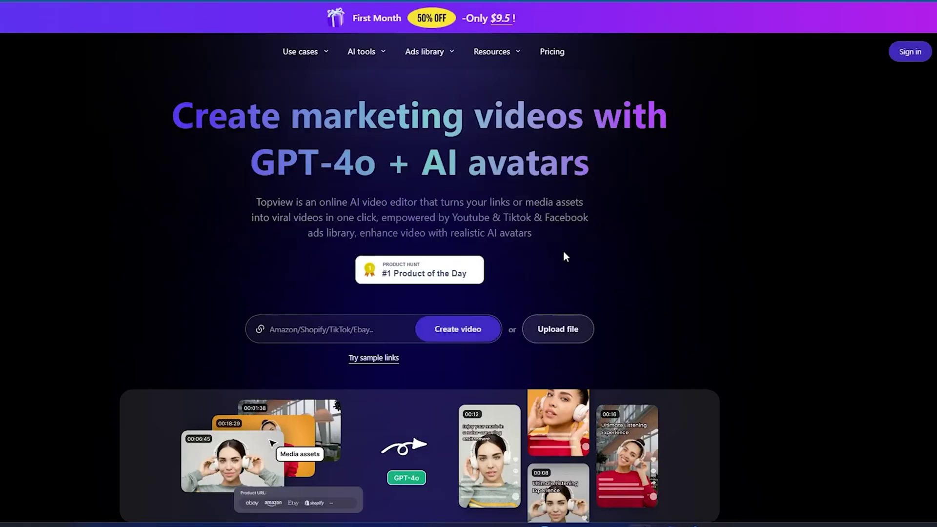
Open Topview's sign-in form, fill in the saved account e-mail, then autoscroll the homepage.
scroll(479, 325, down, 1)
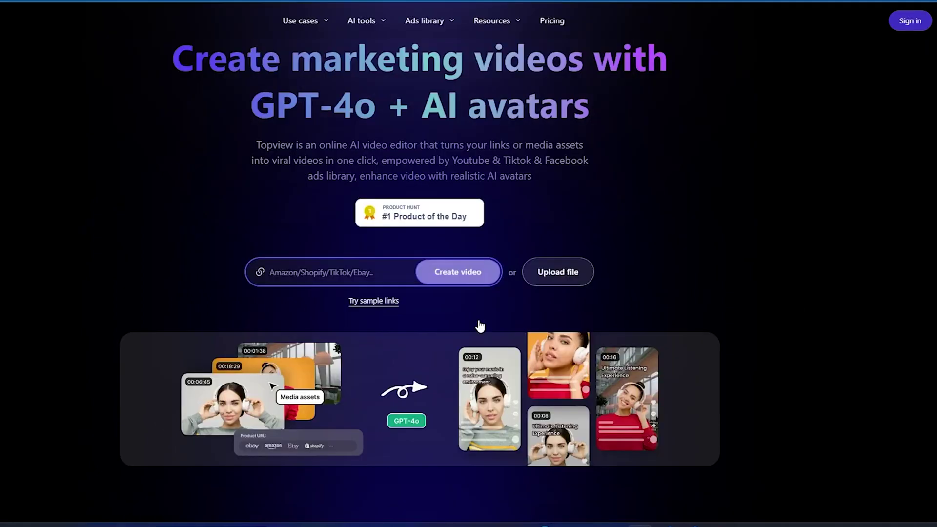
scroll(479, 325, up, 1)
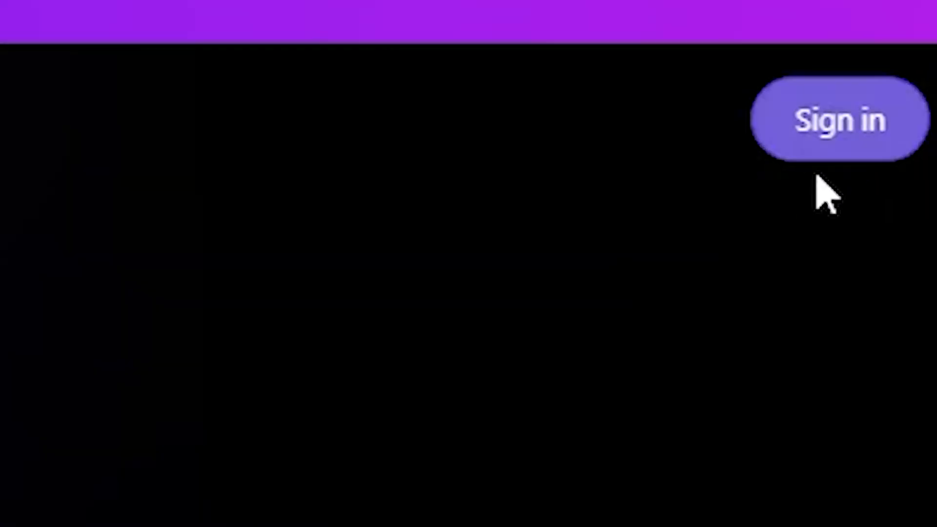
click(910, 54)
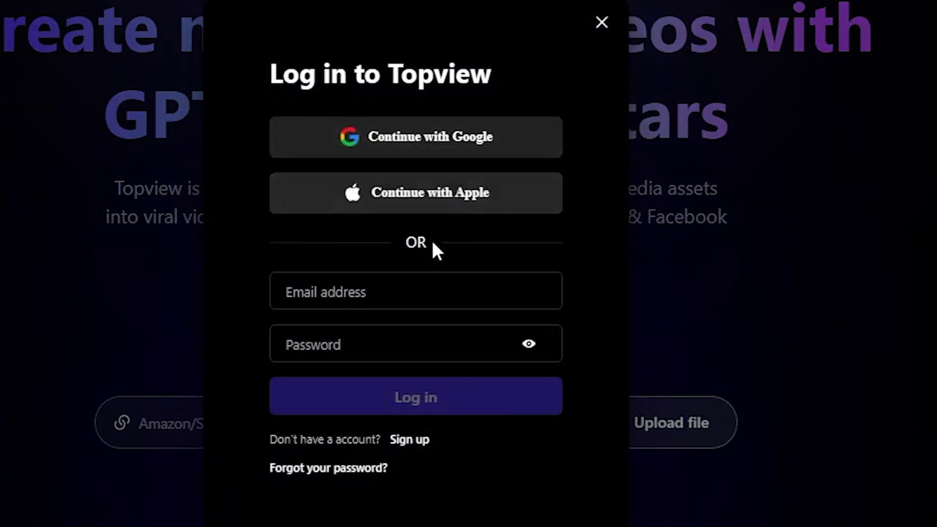
click(438, 142)
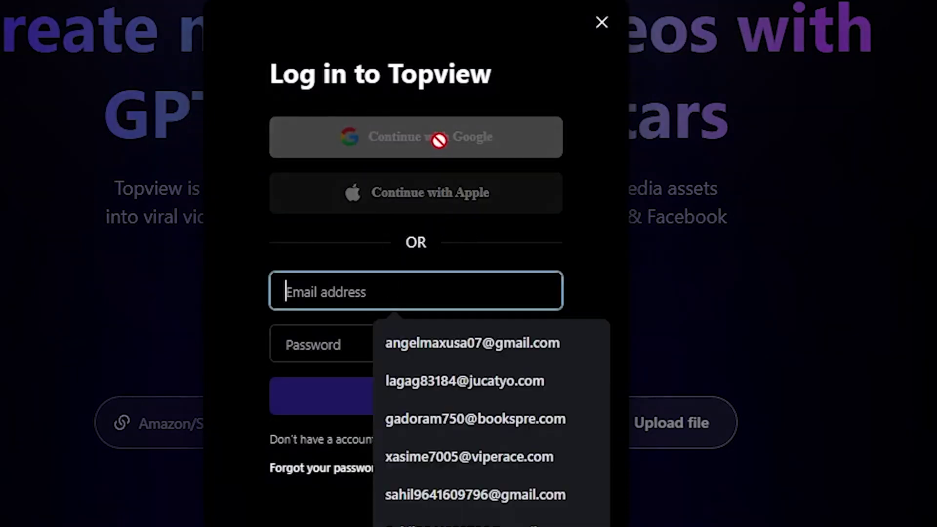
click(462, 343)
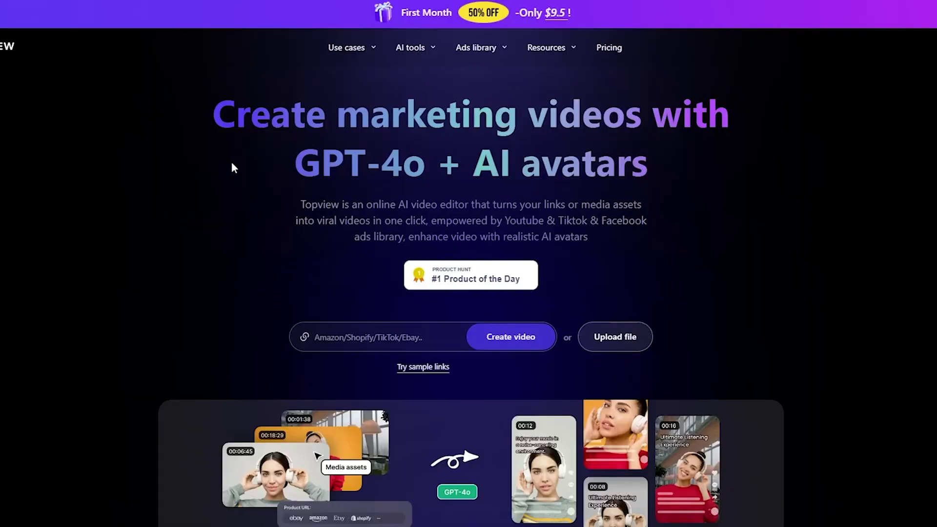
drag(388, 131, 639, 146)
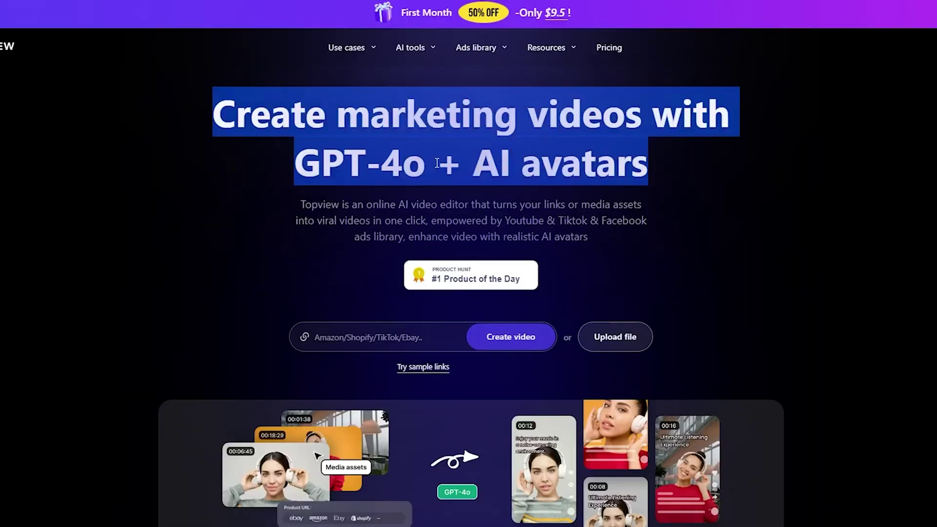
middle_click(911, 190)
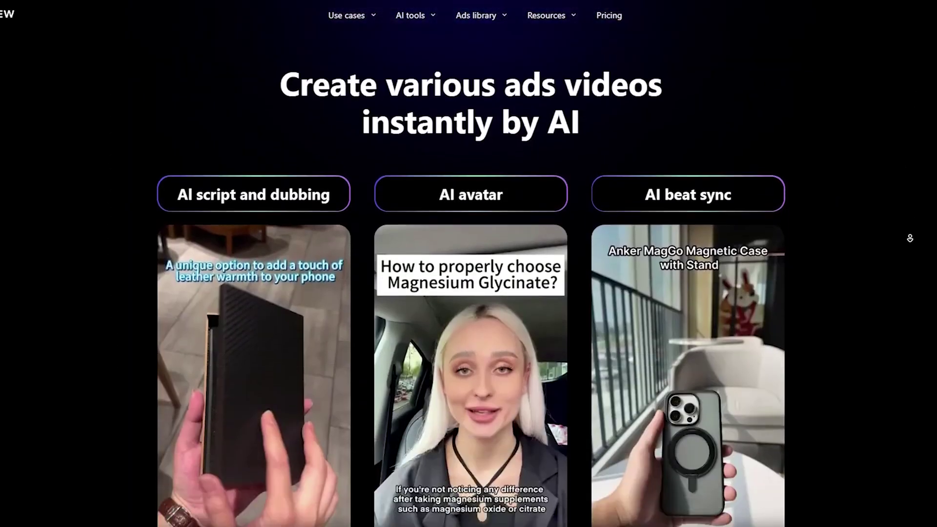
Stop the homepage autoscroll and bring up the AI tools menu.
click(627, 292)
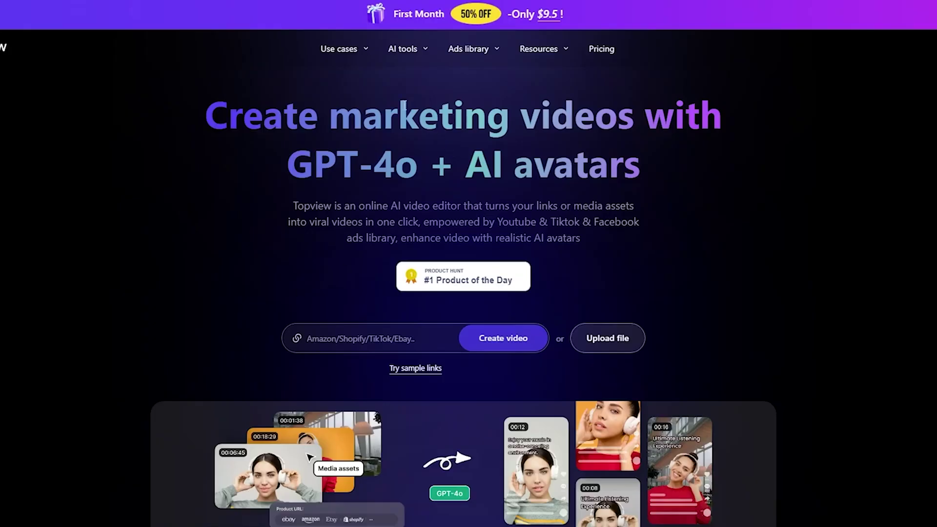
mouse_move(410, 51)
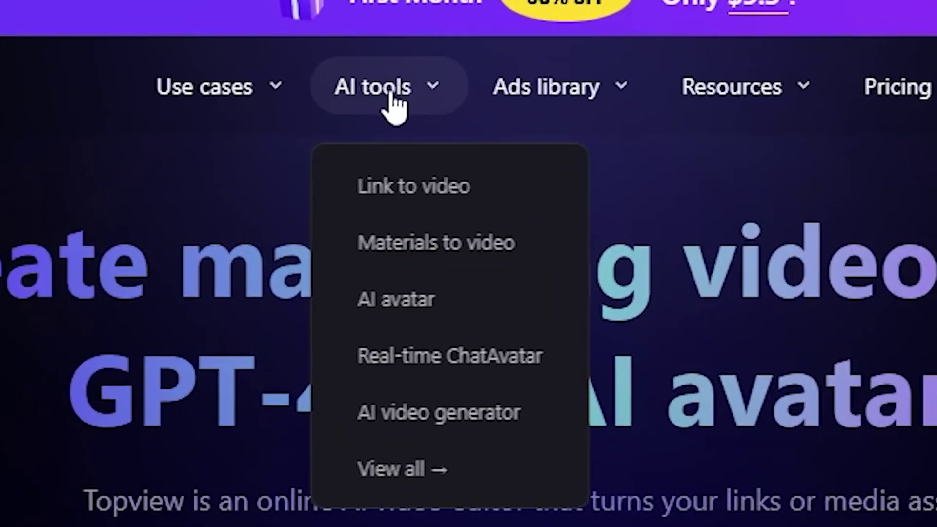
Show all Topview AI tools and choose the Photo Talking Avatar card.
click(416, 468)
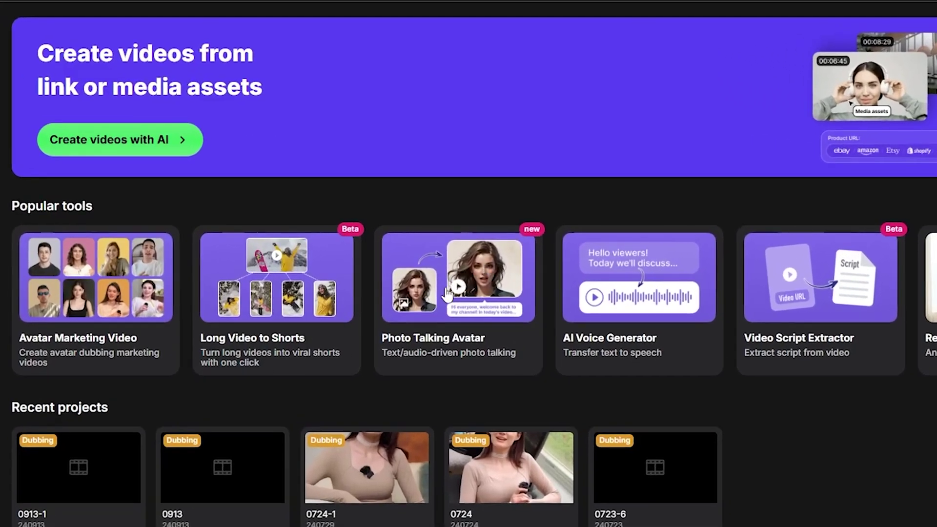
click(447, 293)
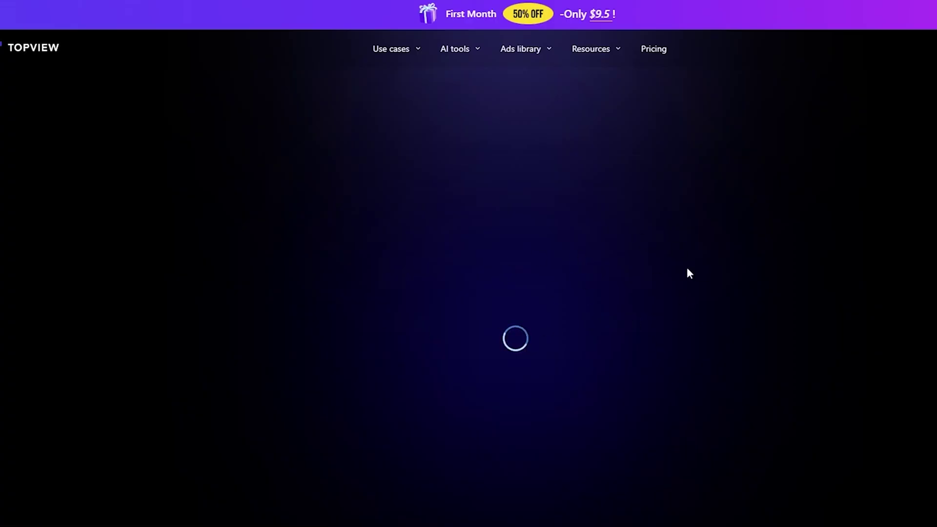
click(508, 130)
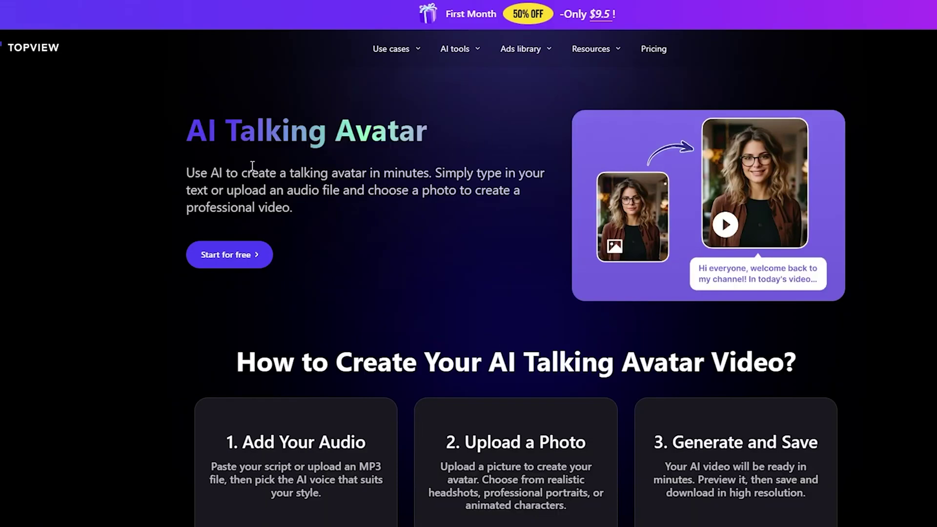
scroll(468, 264, down, 10)
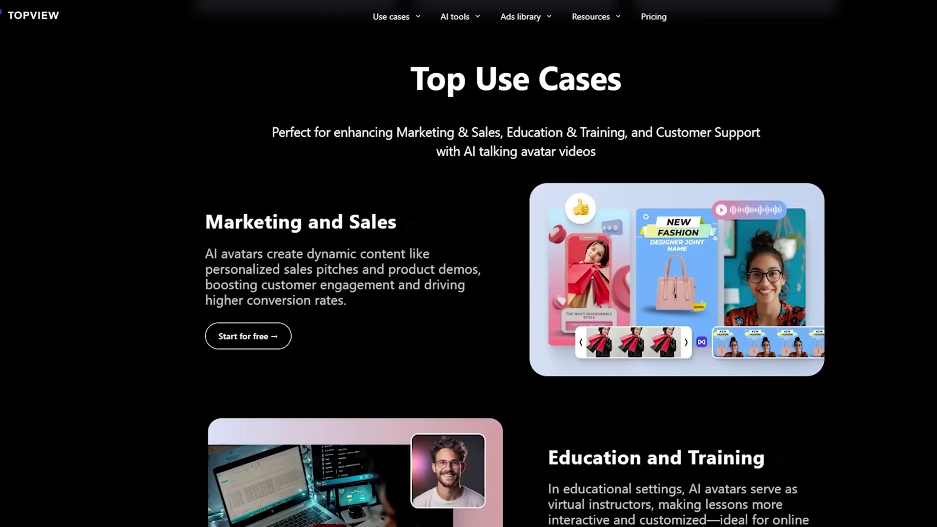
drag(409, 91, 684, 99)
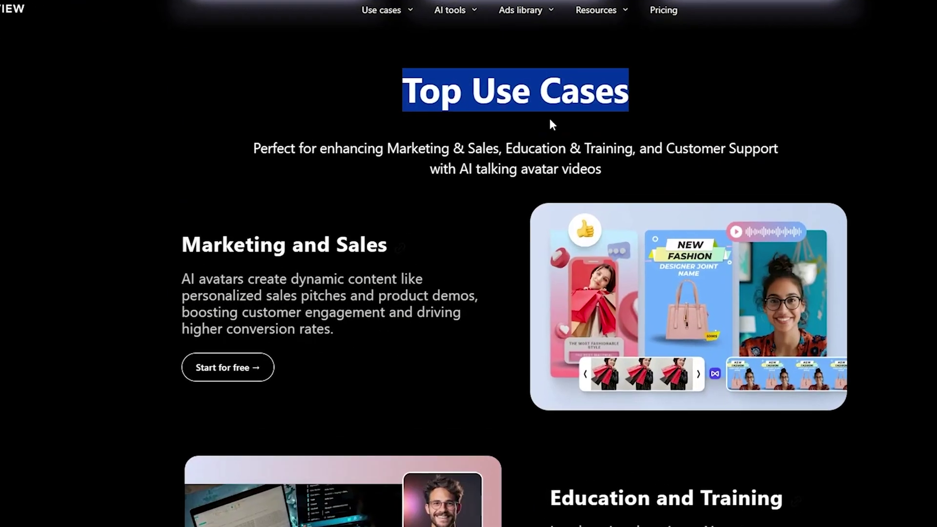
click(252, 144)
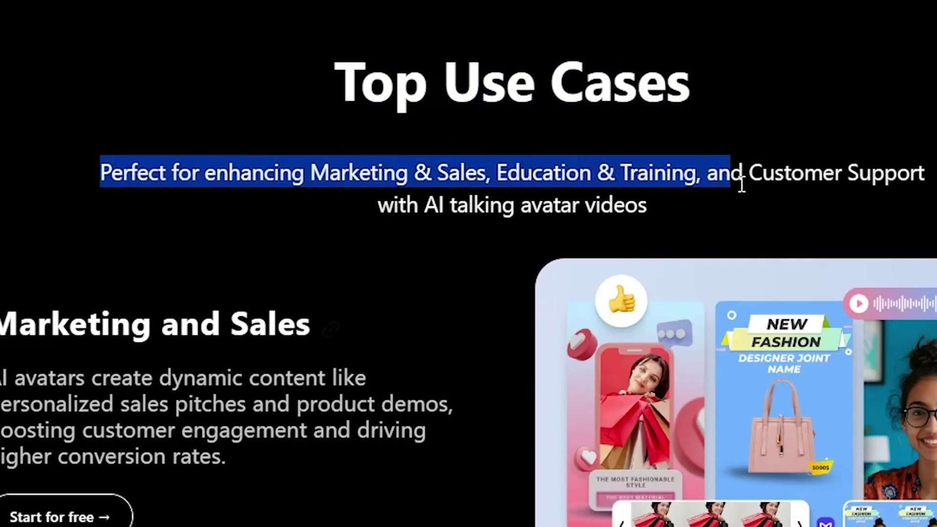
drag(924, 171, 647, 205)
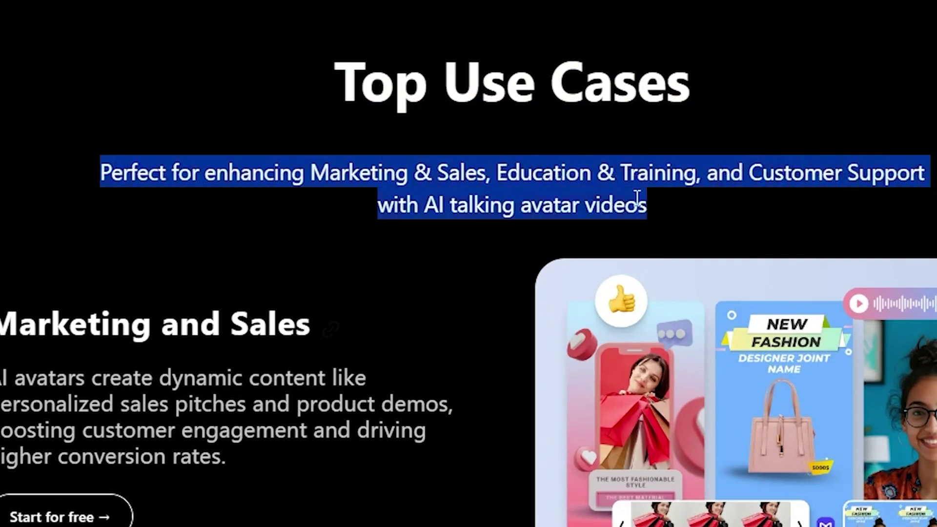
drag(189, 279, 443, 301)
scroll(442, 301, down, 15)
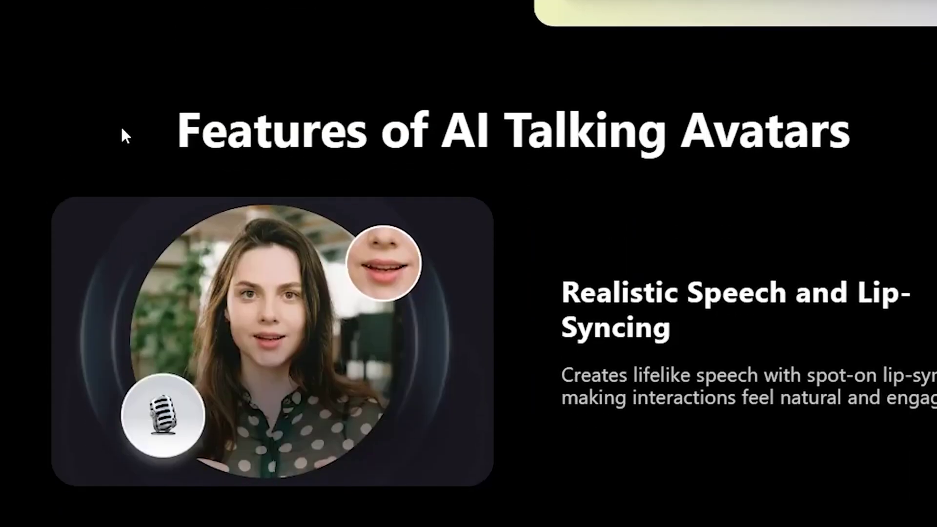
drag(125, 136, 912, 123)
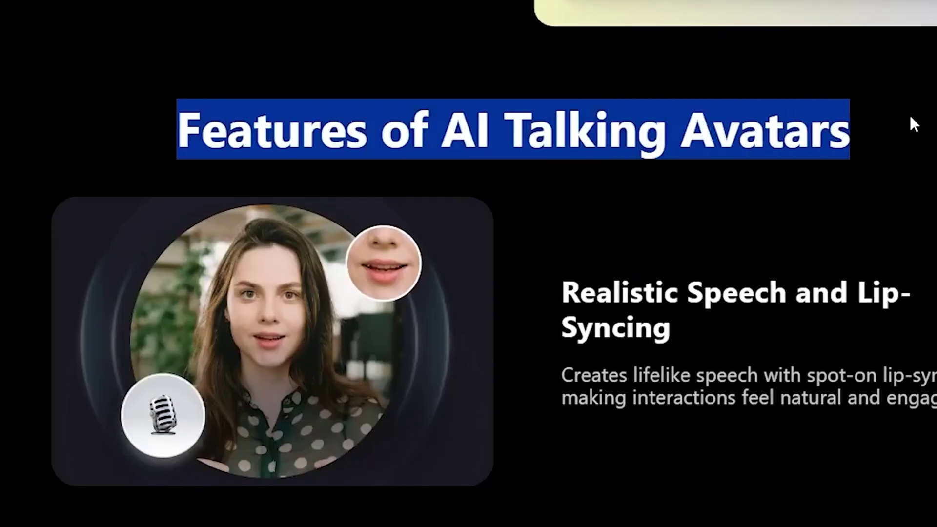
click(623, 296)
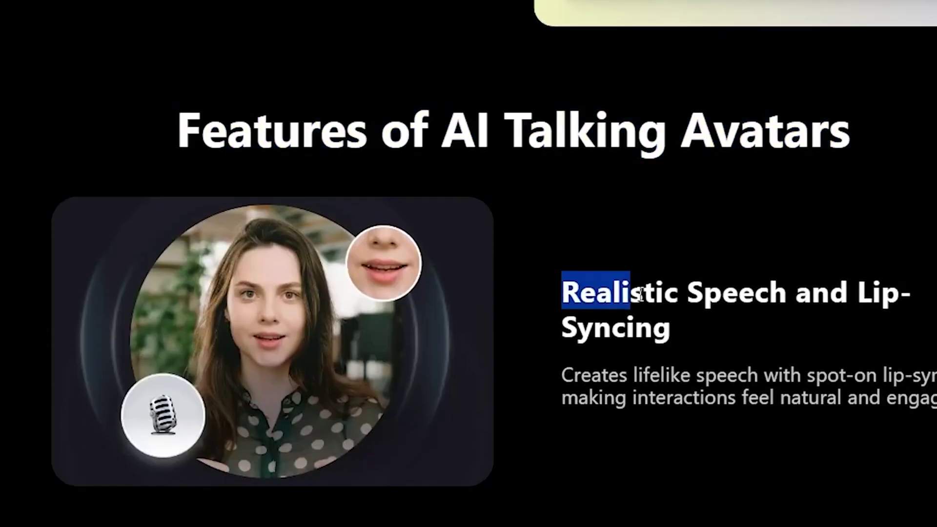
click(766, 344)
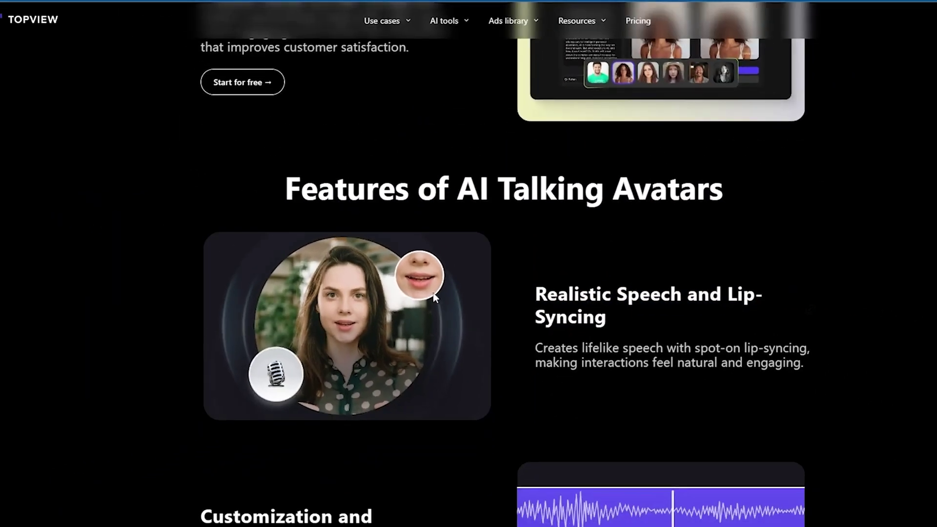
scroll(388, 304, down, 3)
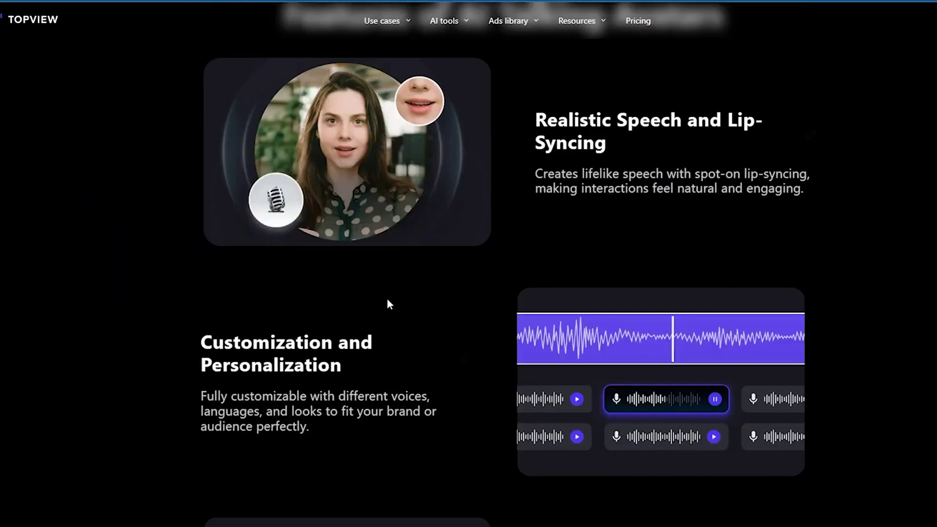
scroll(451, 280, up, 15)
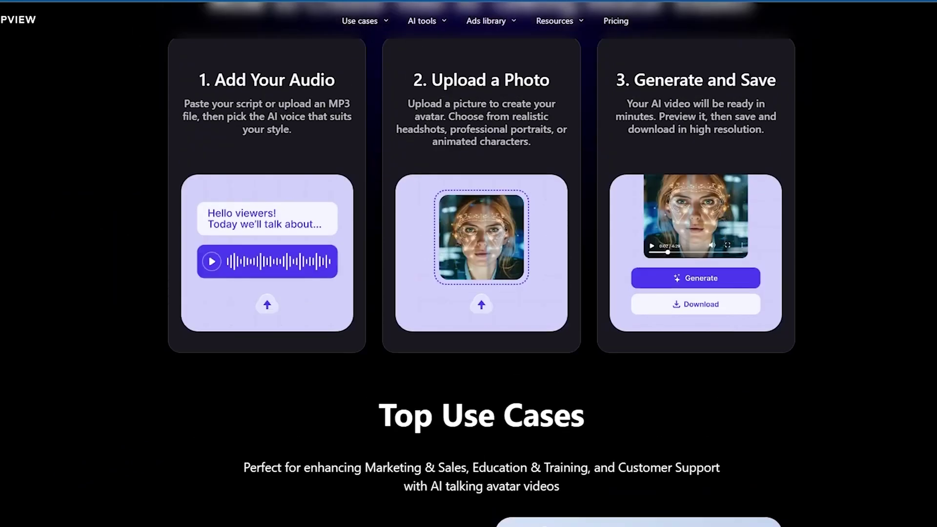
scroll(451, 281, up, 7)
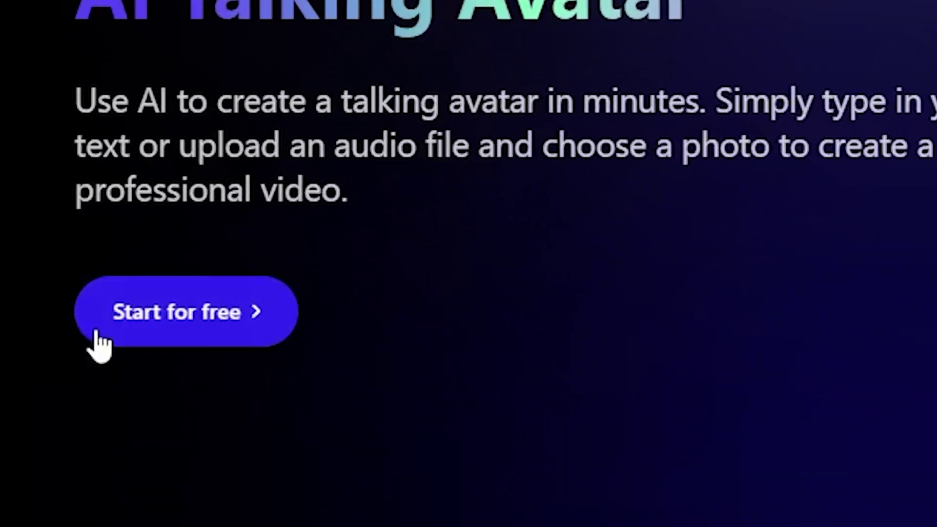
Start the Photo Talking Avatar tool for free and focus the text-to-audio script box.
click(221, 322)
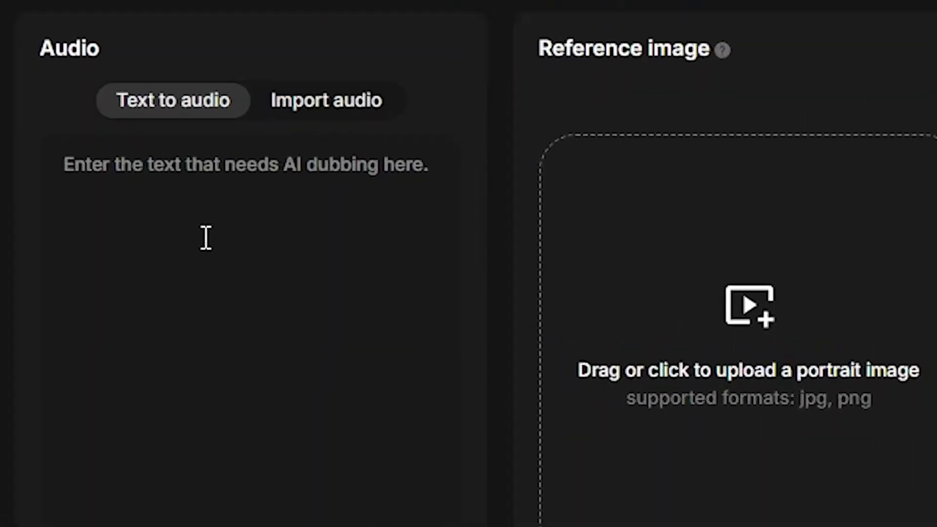
click(206, 238)
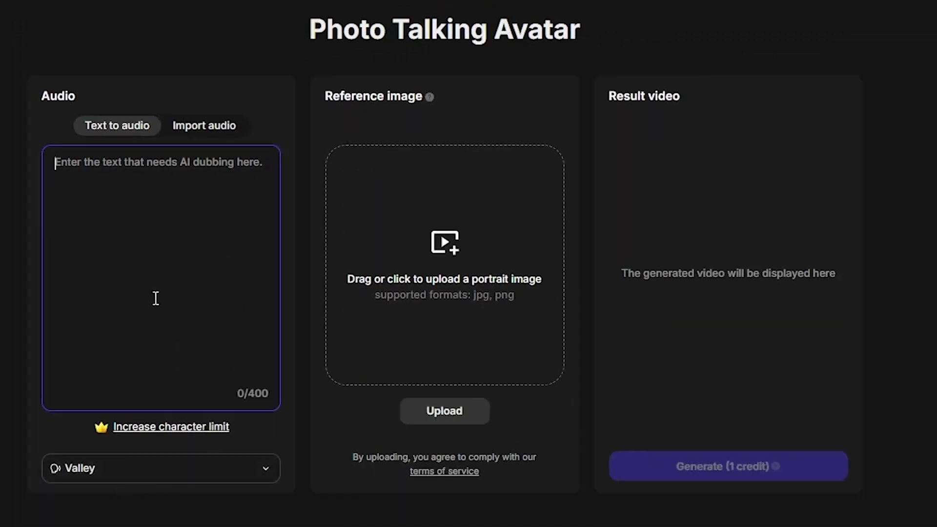
Browse the voice list, trying the Diego and then the Arnold voice.
click(143, 469)
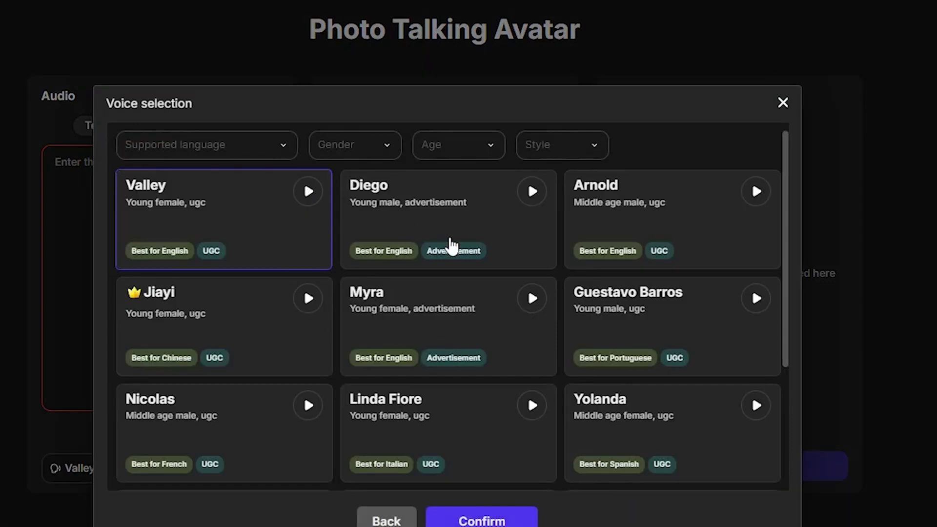
click(452, 246)
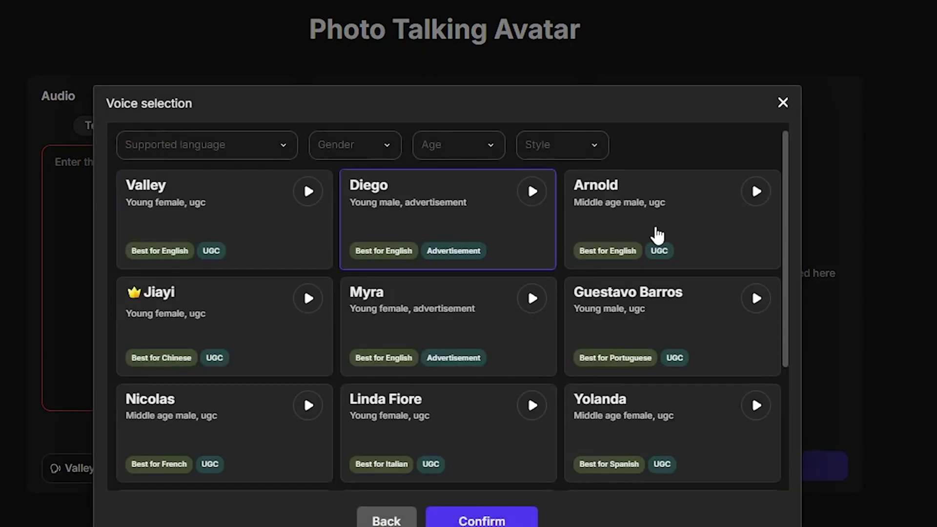
click(656, 236)
scroll(659, 293, down, 5)
scroll(488, 293, up, 5)
Try English, gender, age and style voice filters, clear them, and switch to Import audio.
click(206, 145)
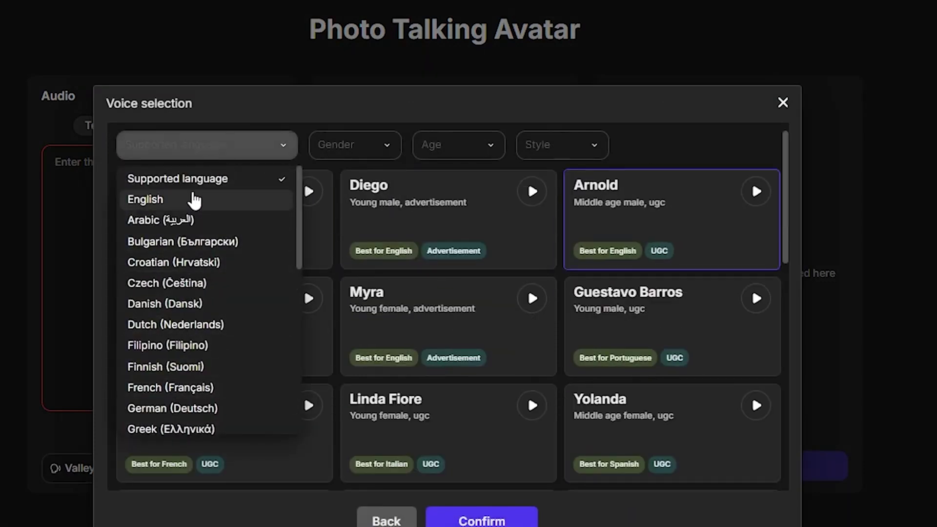
click(192, 199)
click(360, 151)
click(468, 160)
click(550, 146)
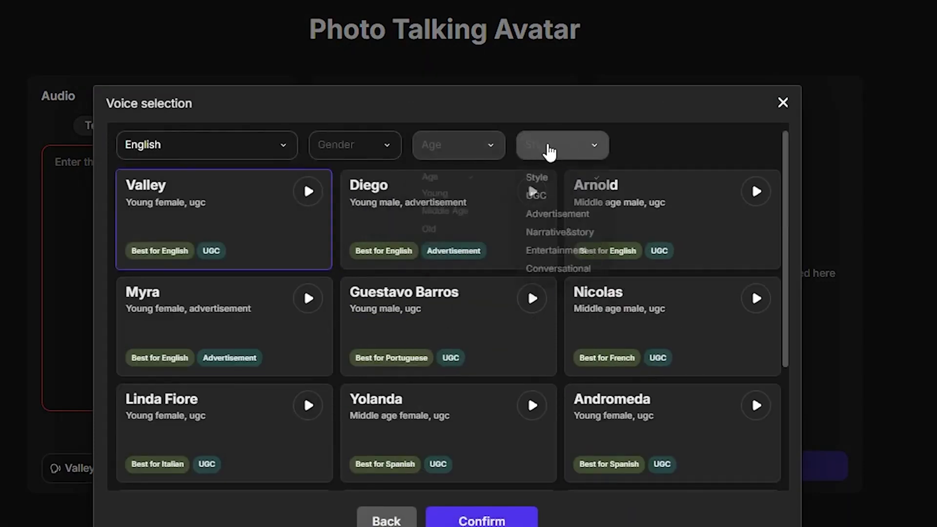
click(542, 146)
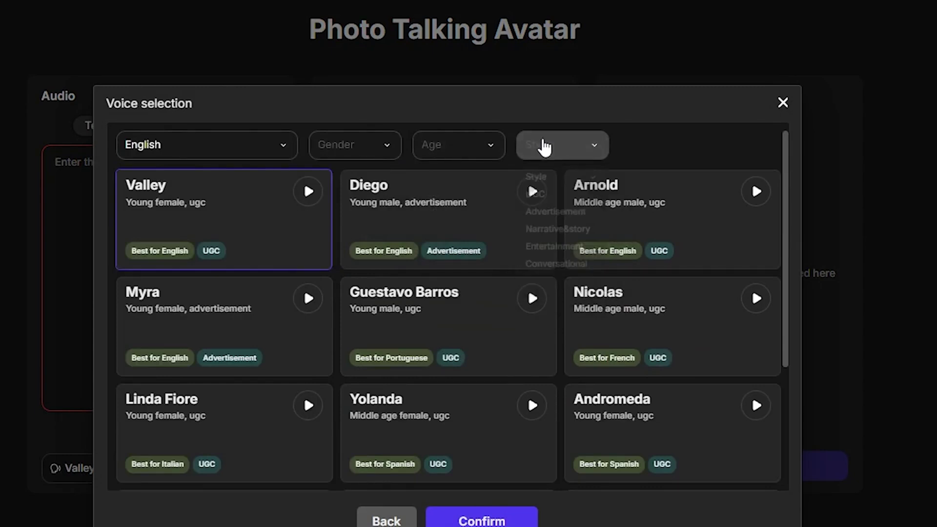
click(275, 153)
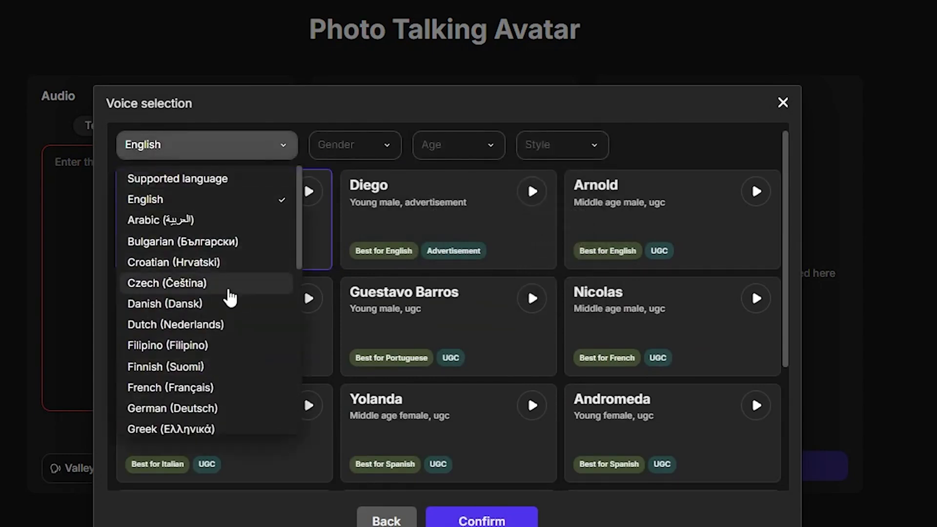
click(239, 179)
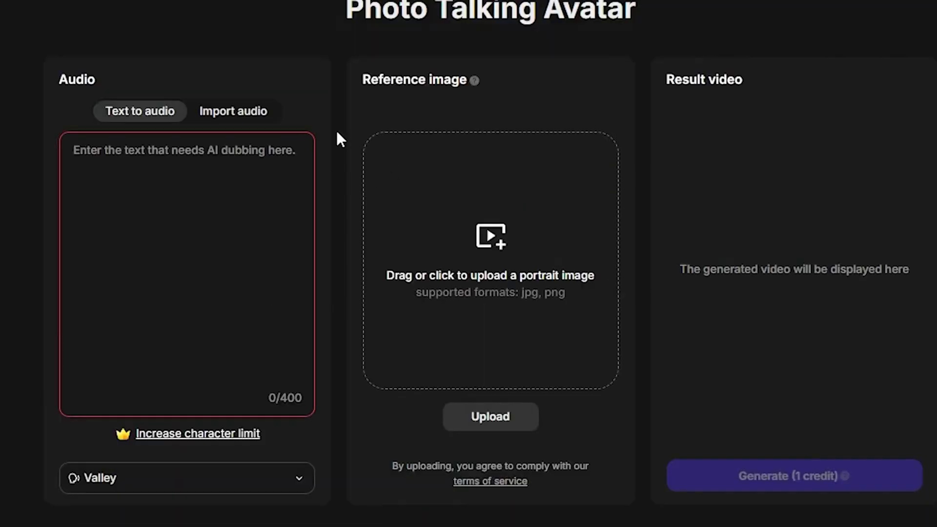
click(252, 122)
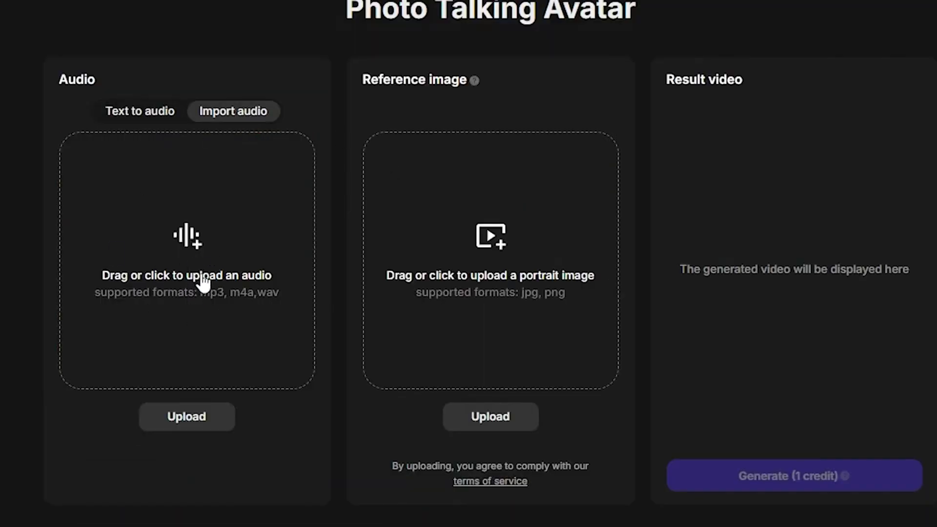
Upload X1X.mp3 and the PNG YouTuber portrait, then generate the video for 1 credit.
click(184, 282)
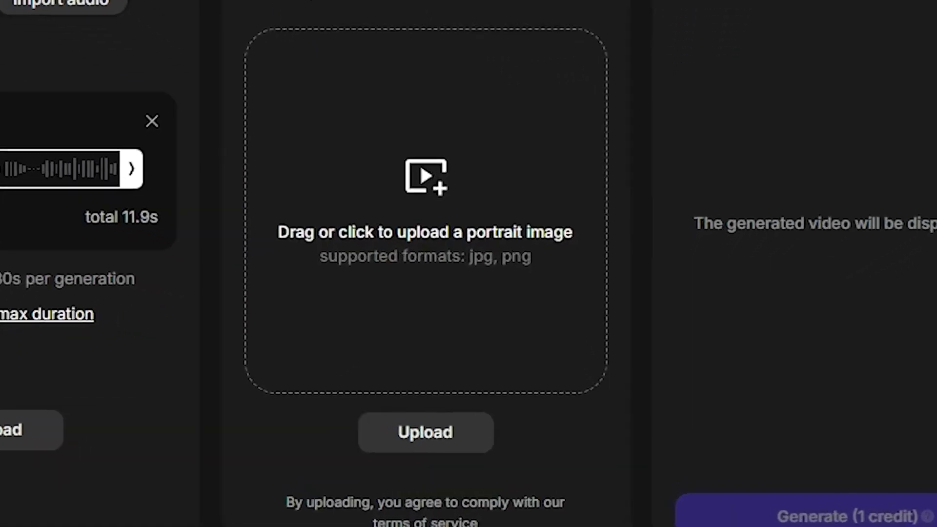
mouse_move(447, 106)
click(486, 250)
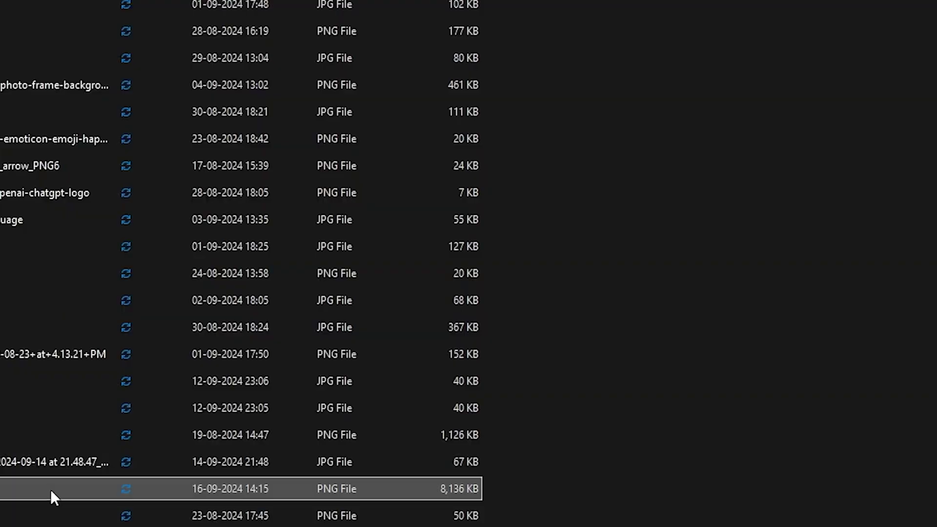
double_click(52, 496)
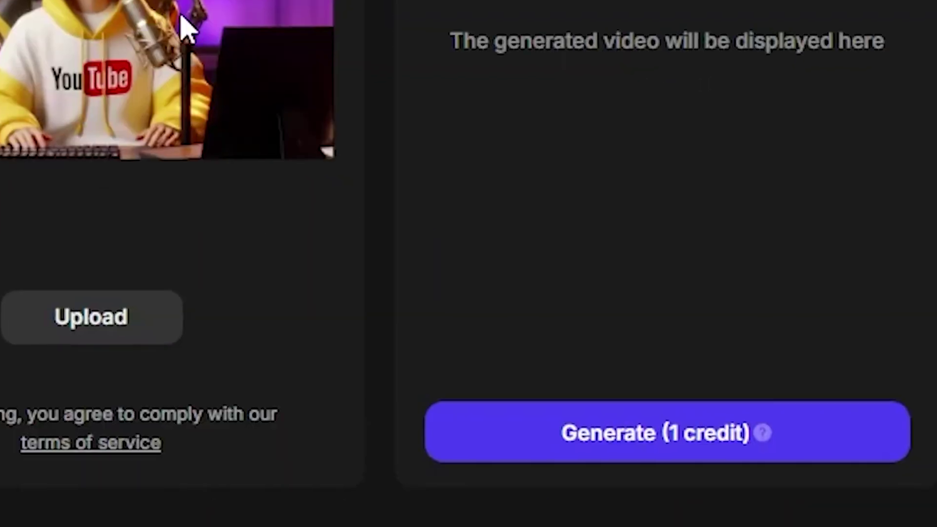
click(878, 472)
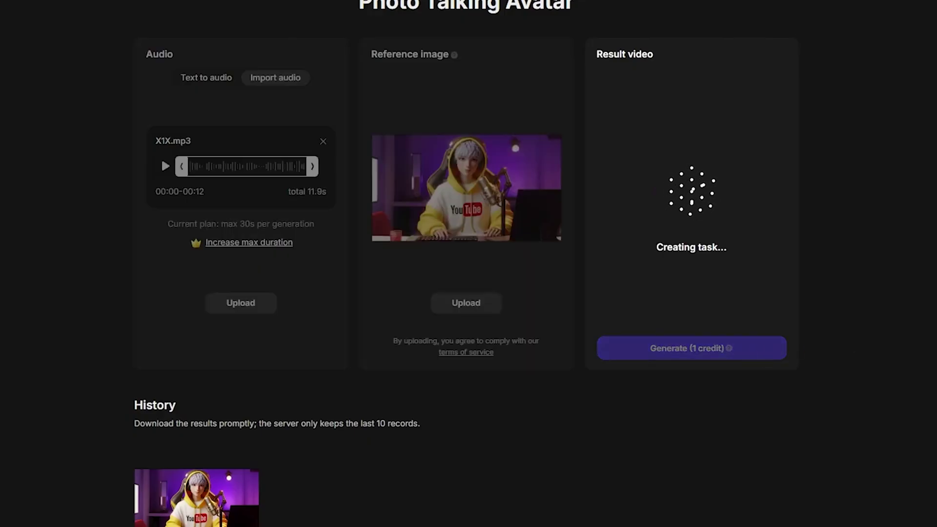
Open the finished 0:11 talking-avatar video in the preview window.
scroll(675, 478, down, 3)
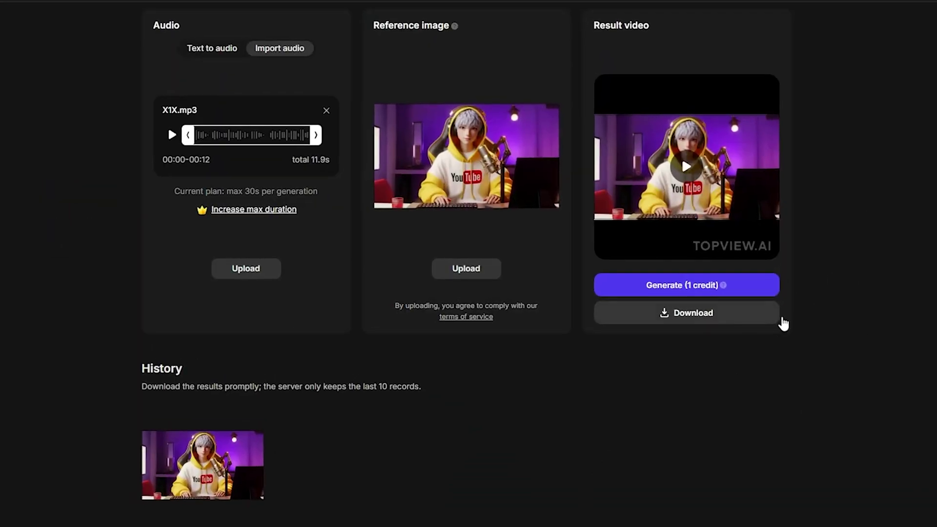
click(692, 170)
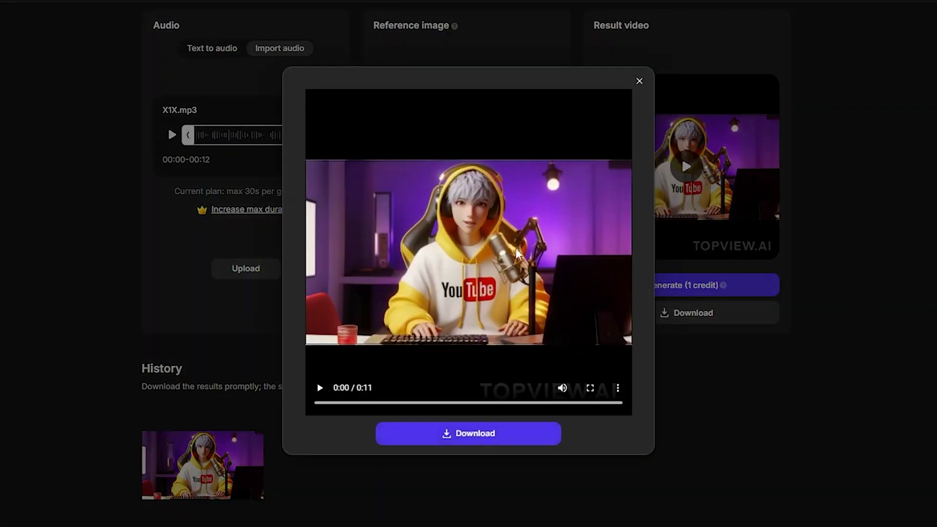